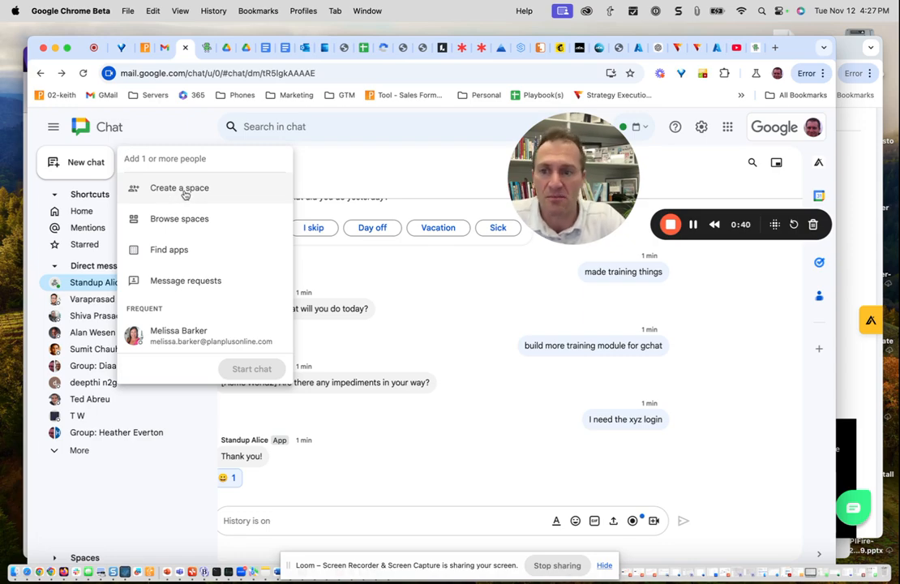
# - Create a private collaboration space named Acme World3
pyautogui.click(184, 189)
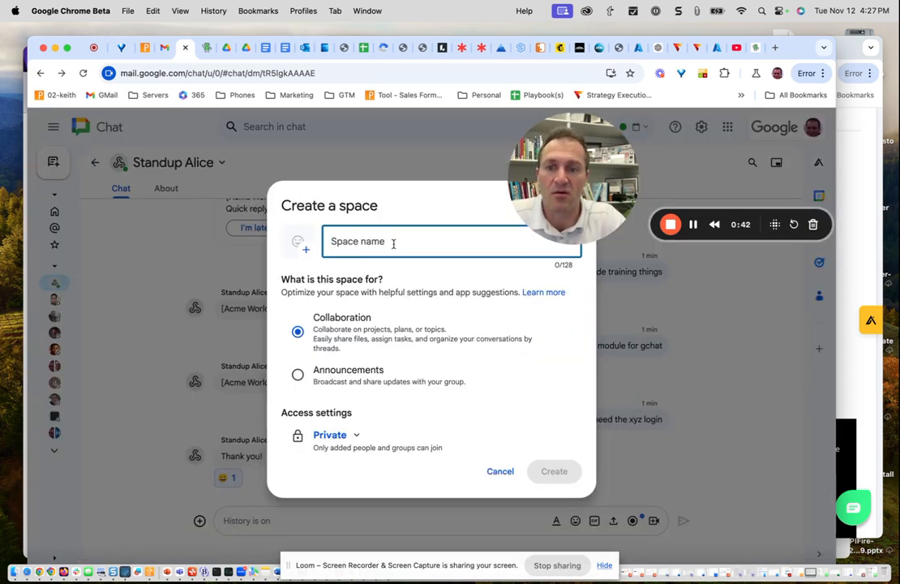
pyautogui.write('A')
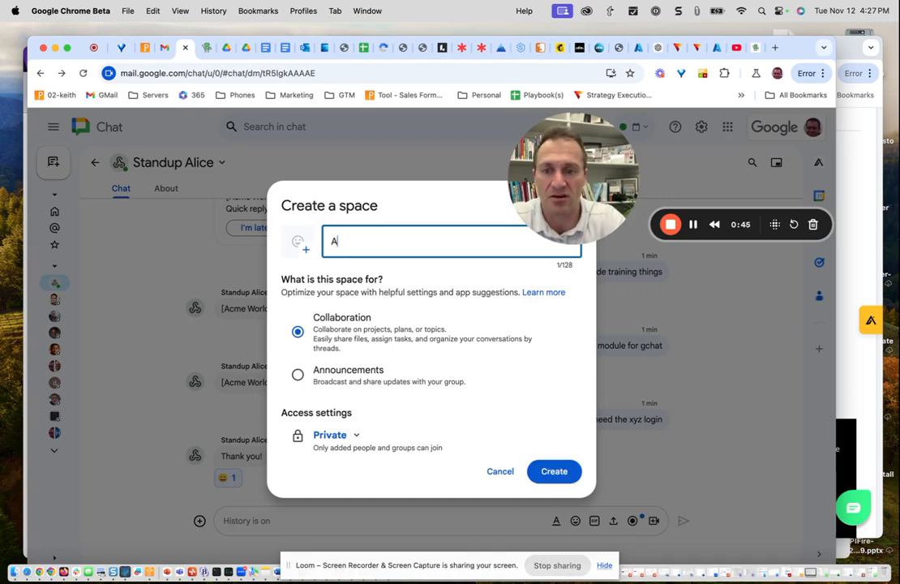
pyautogui.write('cme World3')
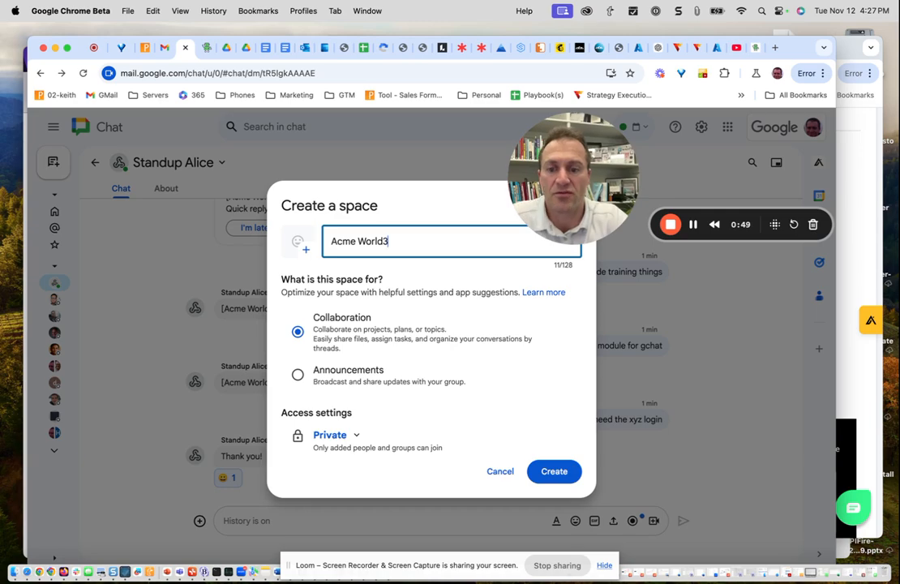
pyautogui.click(555, 473)
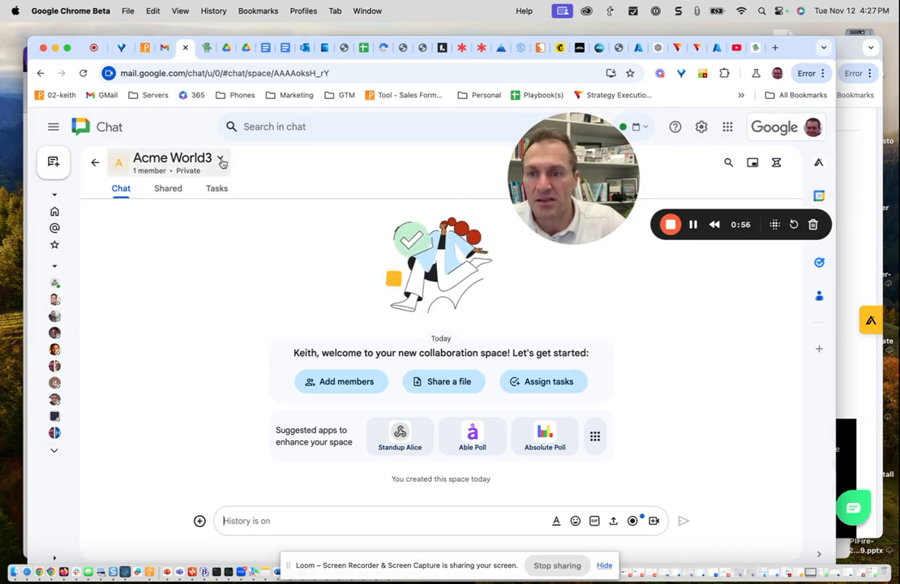
# - Add the Standup Alice app to the Acme World3 space through its apps and integrations settings
pyautogui.click(221, 160)
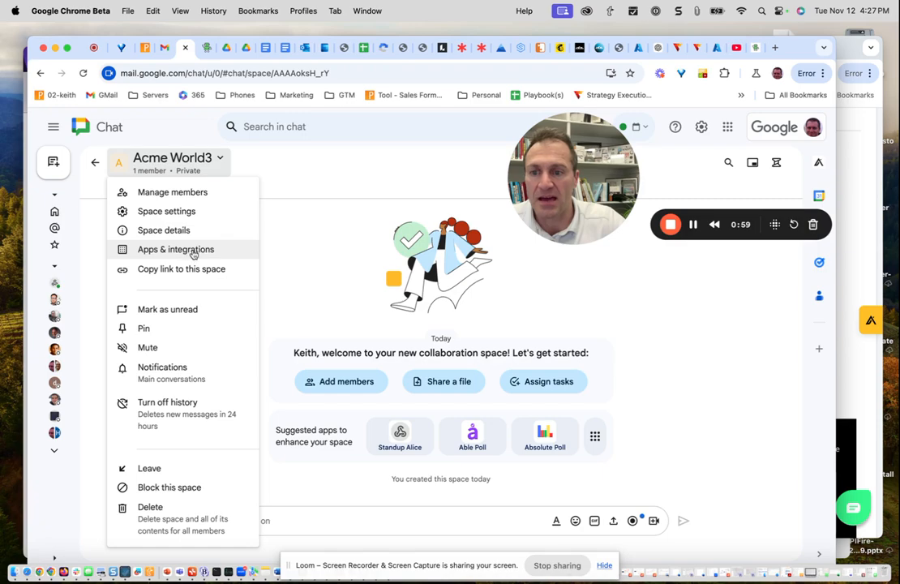
pyautogui.click(193, 255)
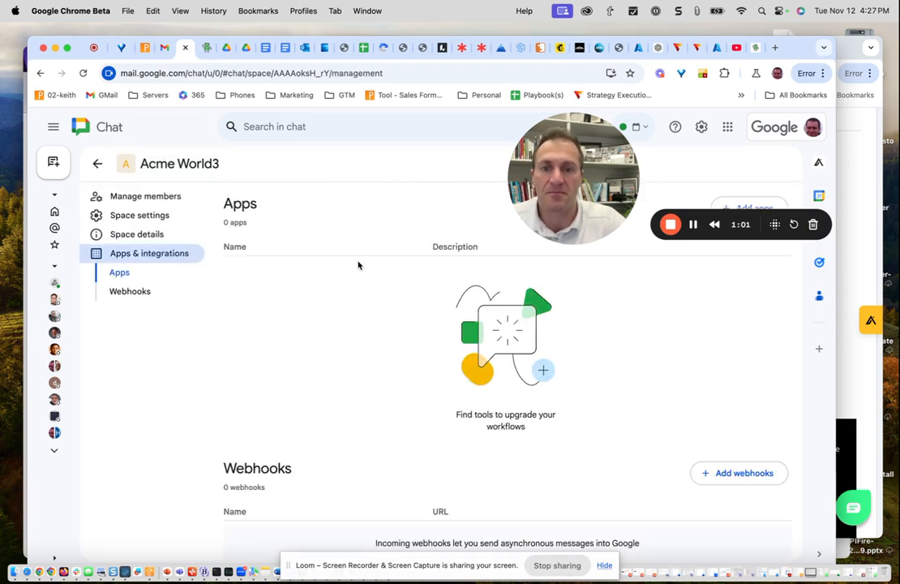
pyautogui.moveTo(614, 192); pyautogui.dragTo(609, 192)
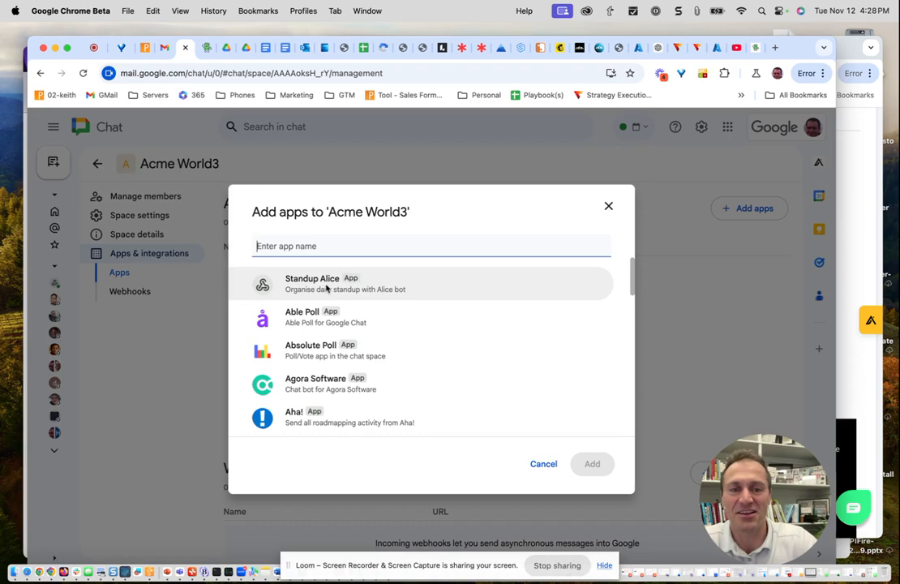
pyautogui.click(326, 286)
pyautogui.click(591, 464)
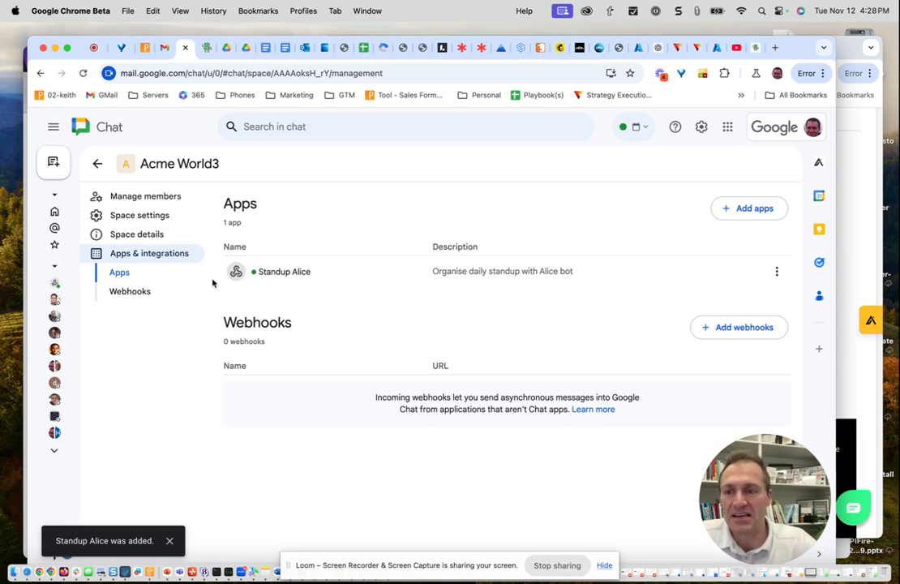
# - Add the first two suggested colleagues as members of the Acme World3 space
pyautogui.click(161, 197)
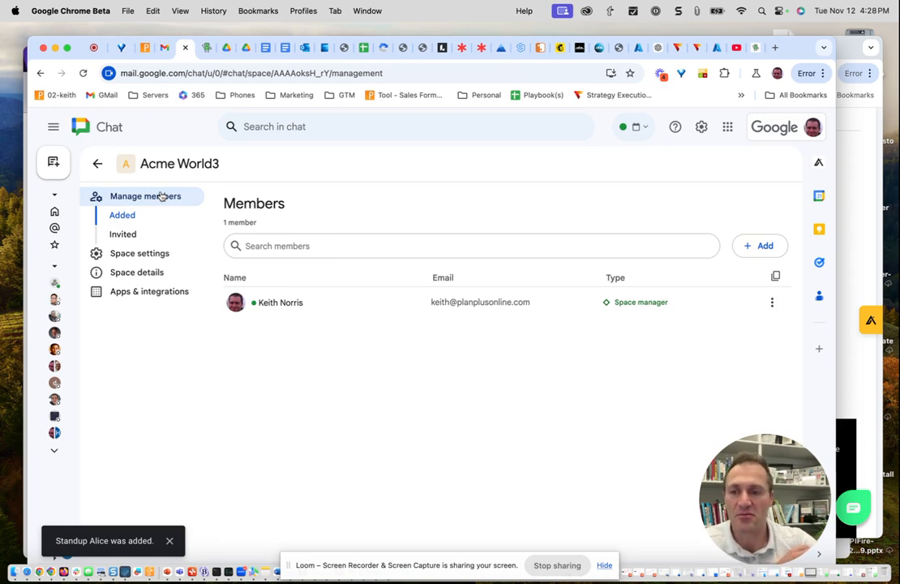
pyautogui.click(354, 242)
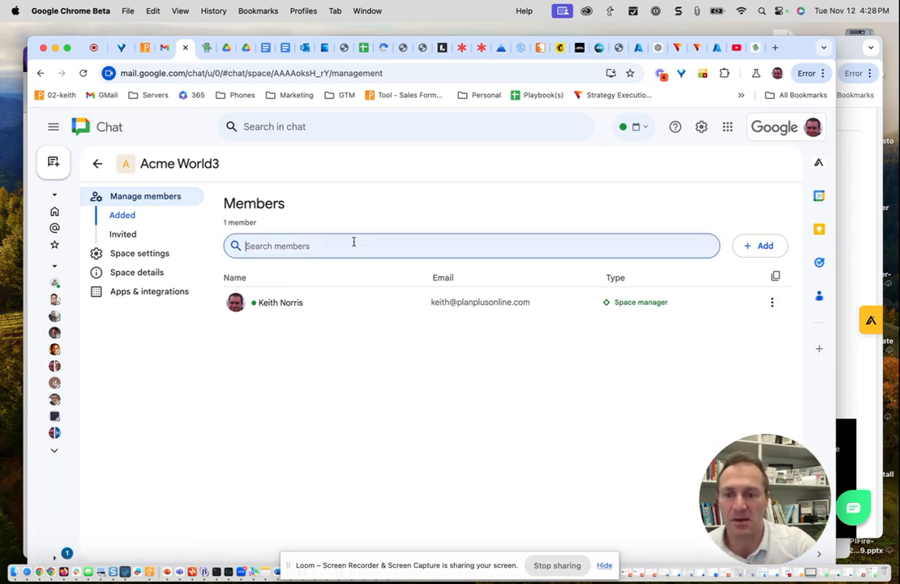
pyautogui.click(754, 245)
pyautogui.click(380, 290)
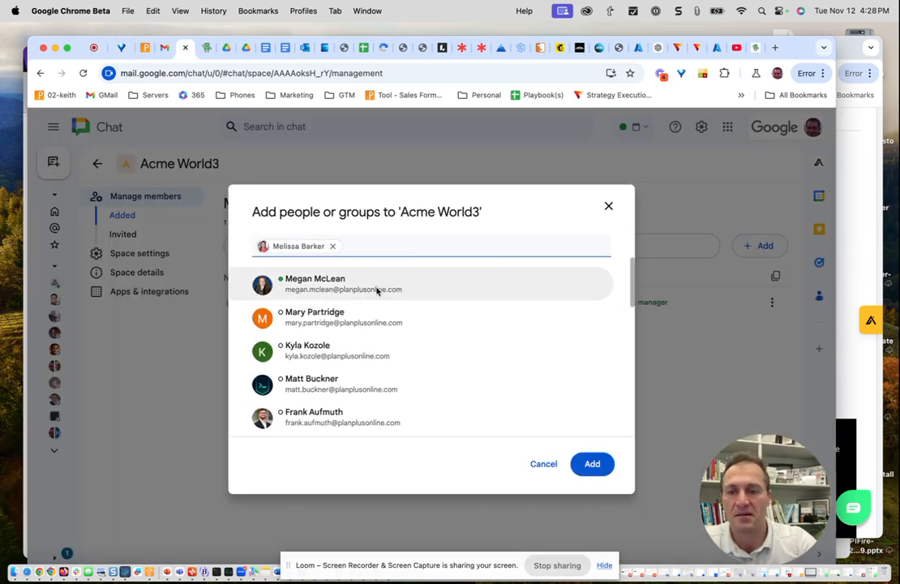
pyautogui.click(351, 287)
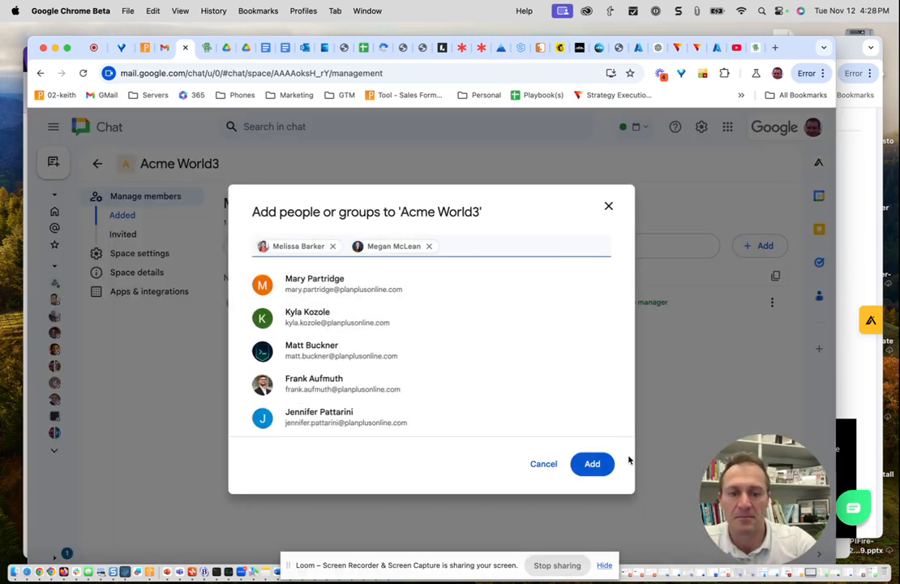
pyautogui.click(595, 465)
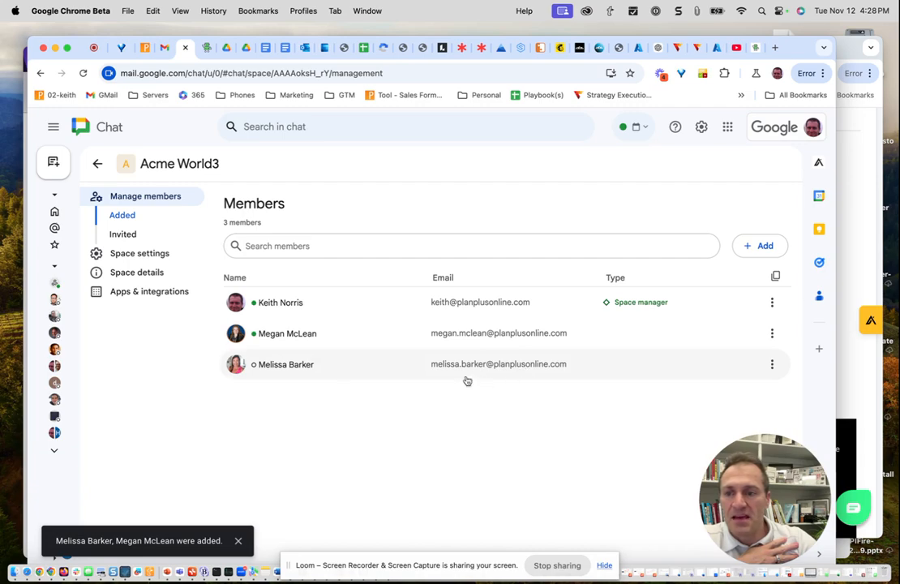
# - Create a standup in the Acme World3 chat and set its timezone to America, -07:00 Mountain Time
pyautogui.click(97, 165)
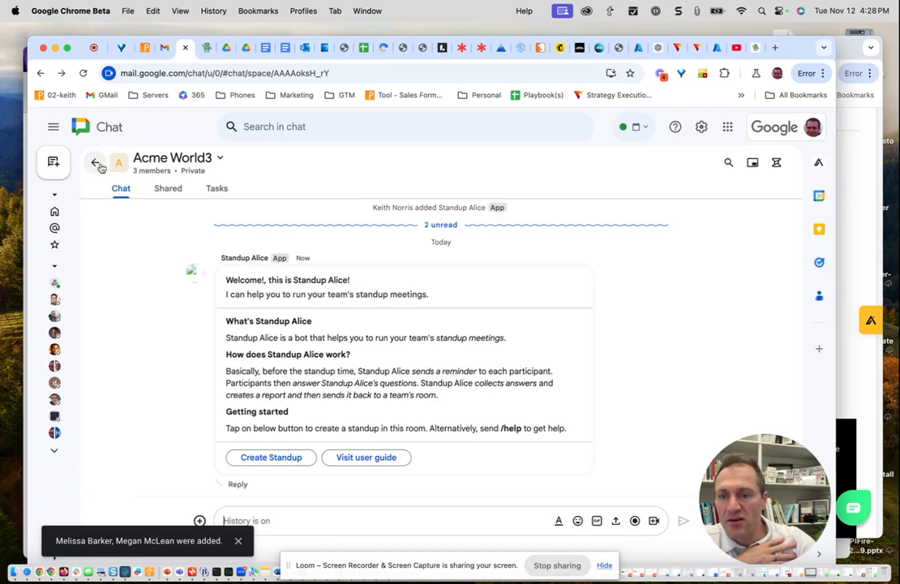
pyautogui.click(288, 459)
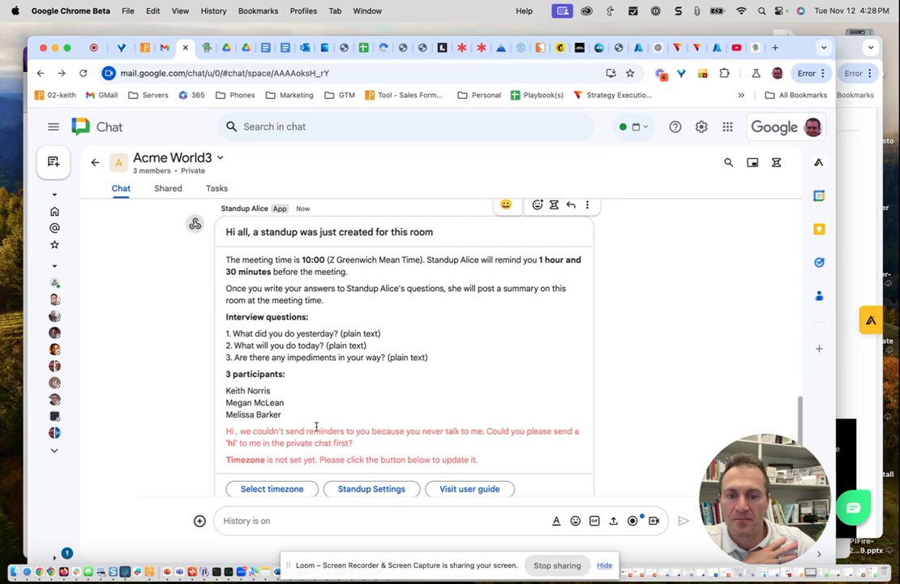
pyautogui.scroll(-1, 284, 314)
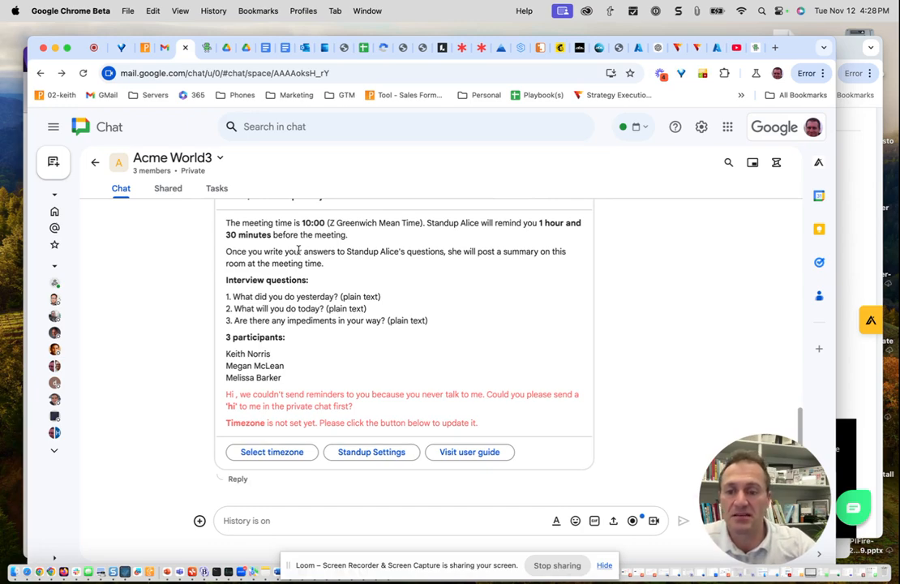
pyautogui.click(280, 452)
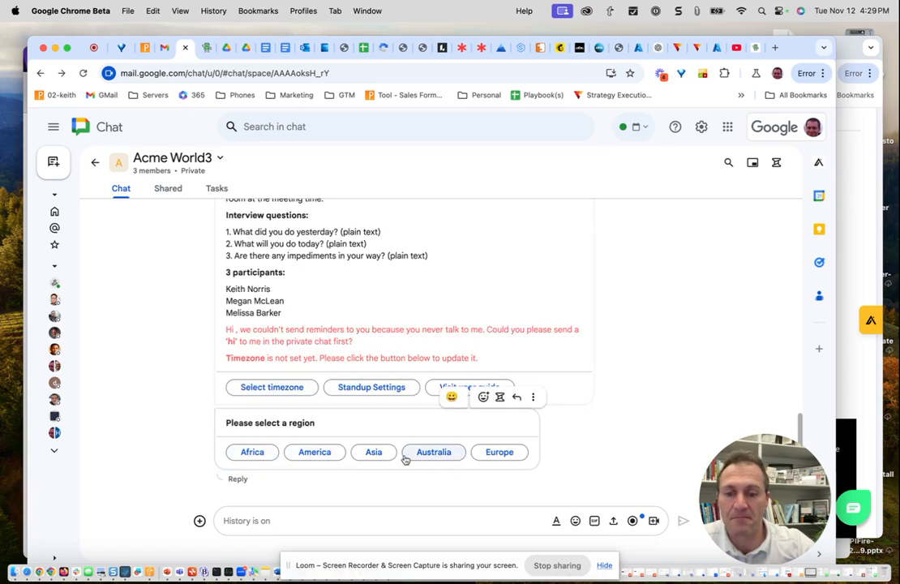
pyautogui.click(319, 457)
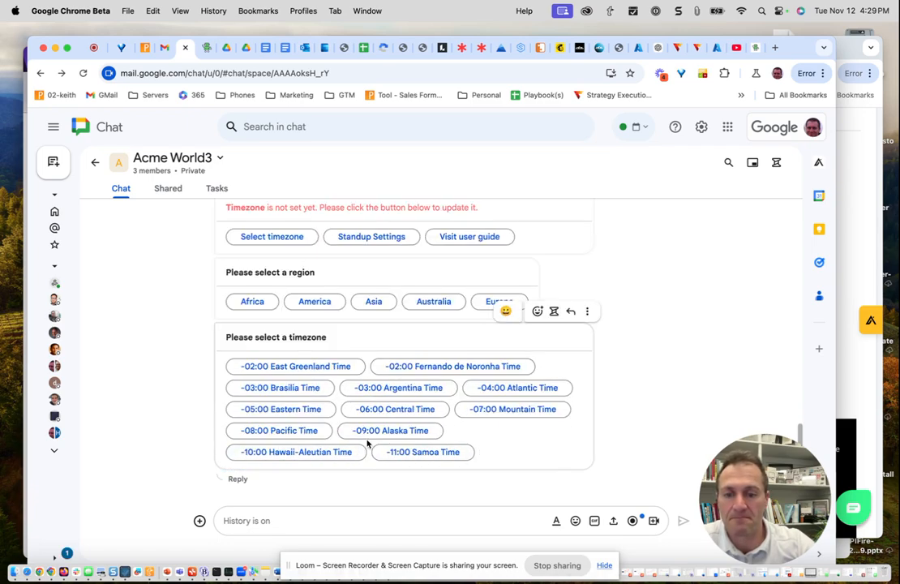
pyautogui.click(504, 410)
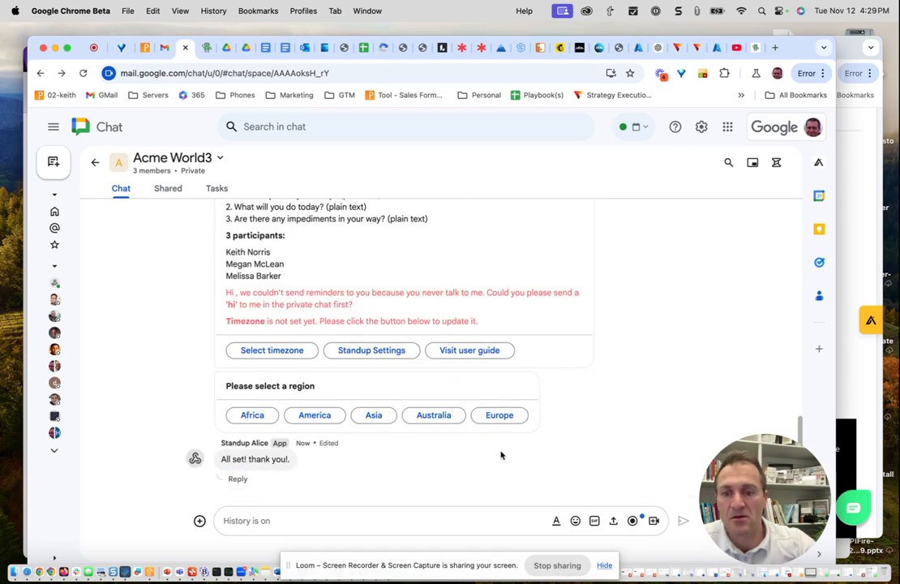
# - Open the Acme World3 standup's settings in Standup Alice for editing
pyautogui.click(372, 350)
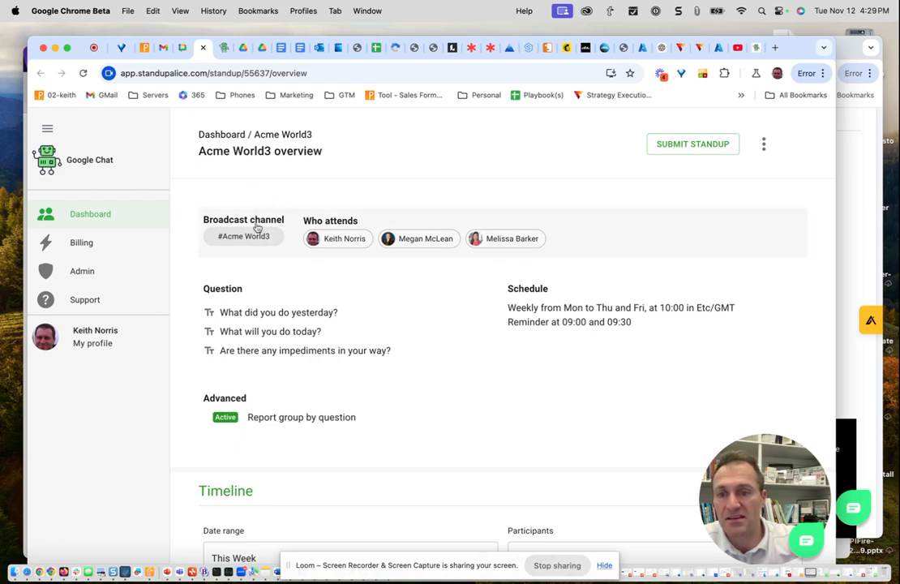
pyautogui.click(765, 146)
pyautogui.click(777, 180)
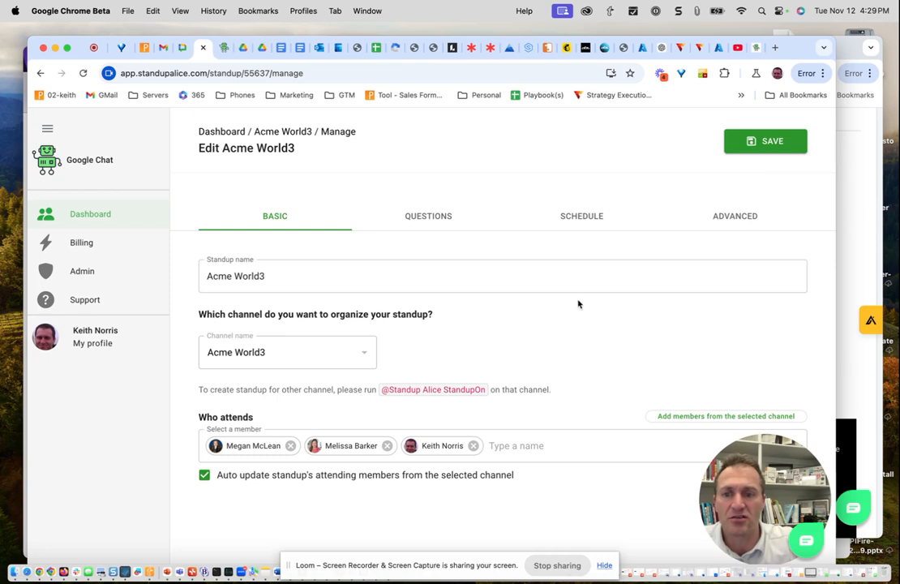
# - Add a blank standup question, examine the available question types and cancel its configuration
pyautogui.click(437, 217)
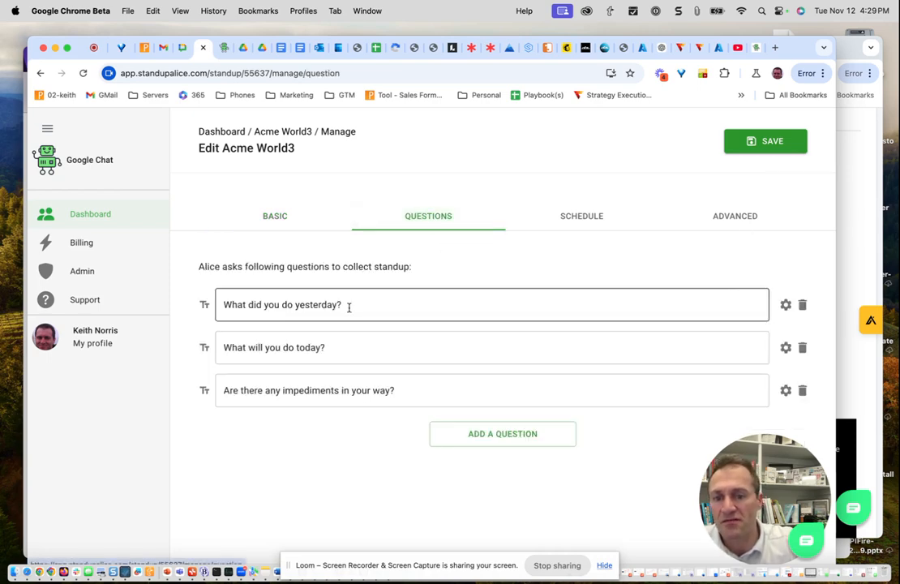
pyautogui.click(494, 436)
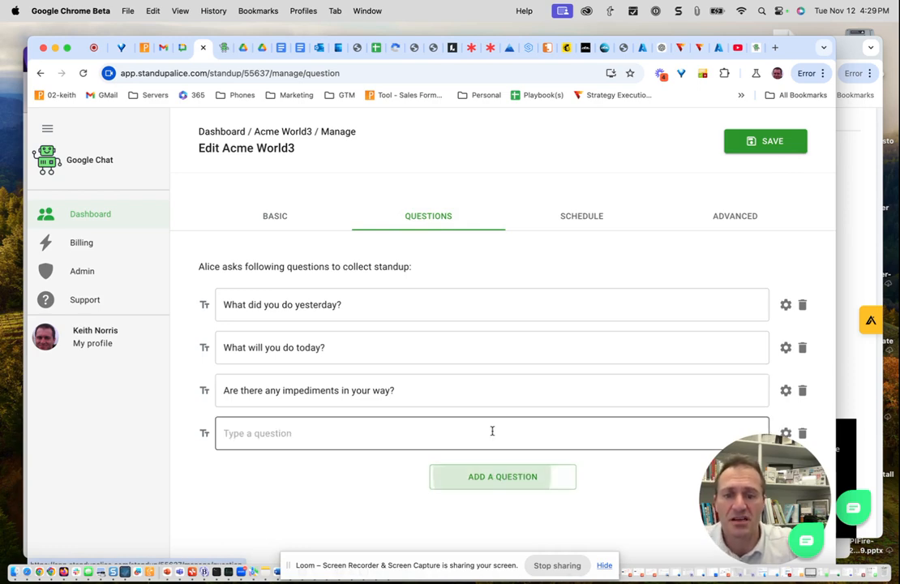
pyautogui.click(786, 434)
pyautogui.click(414, 233)
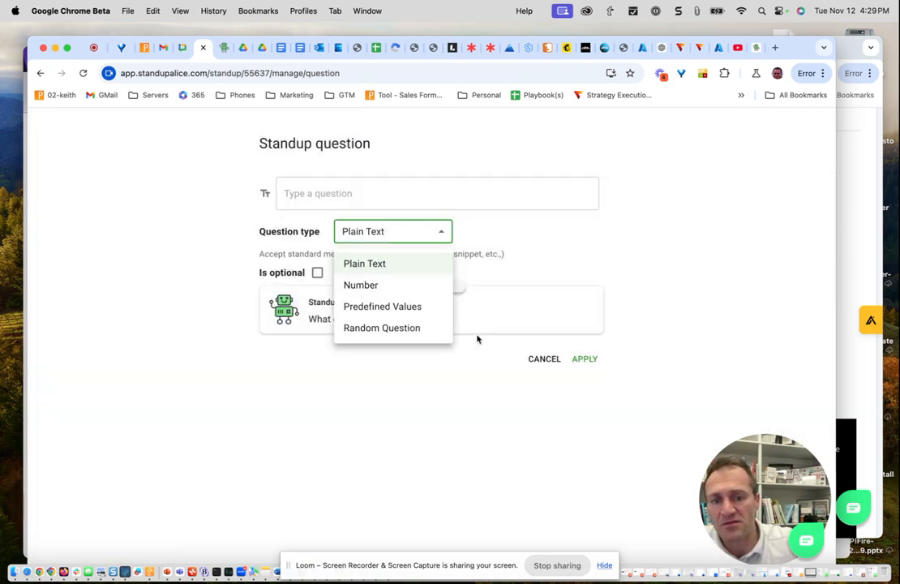
pyautogui.click(545, 361)
pyautogui.click(547, 361)
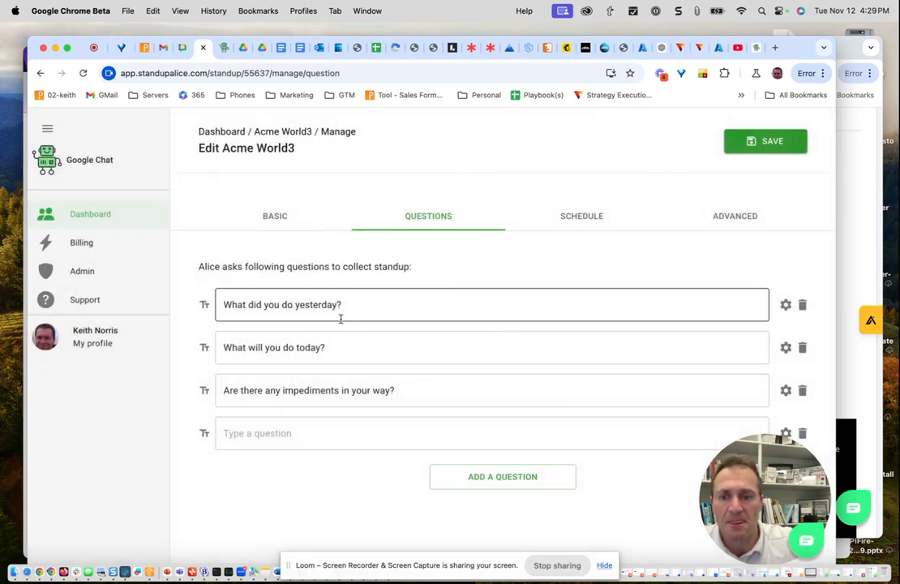
# - Review the standup's repeat days, time and reminder schedule, and save the standup
pyautogui.click(584, 215)
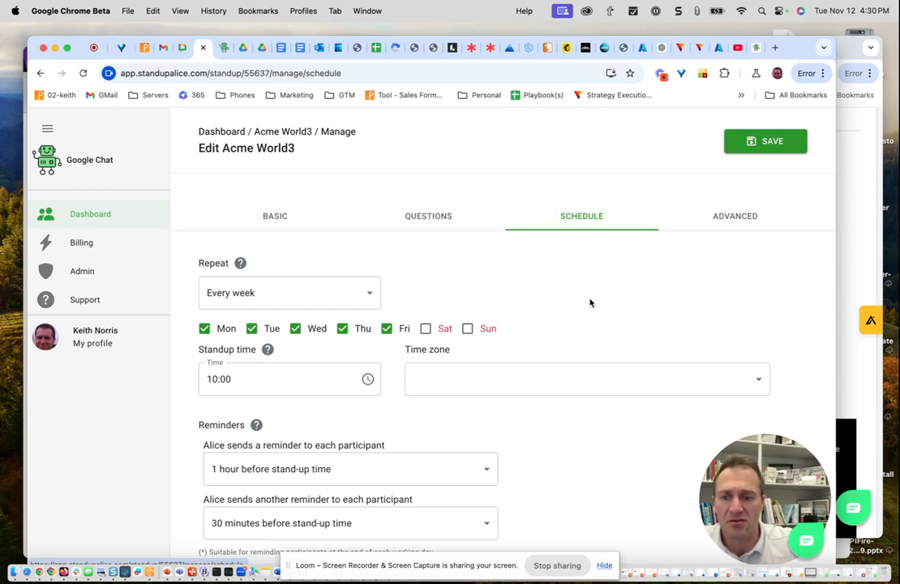
pyautogui.scroll(-2, 591, 302)
pyautogui.click(246, 313)
pyautogui.click(776, 144)
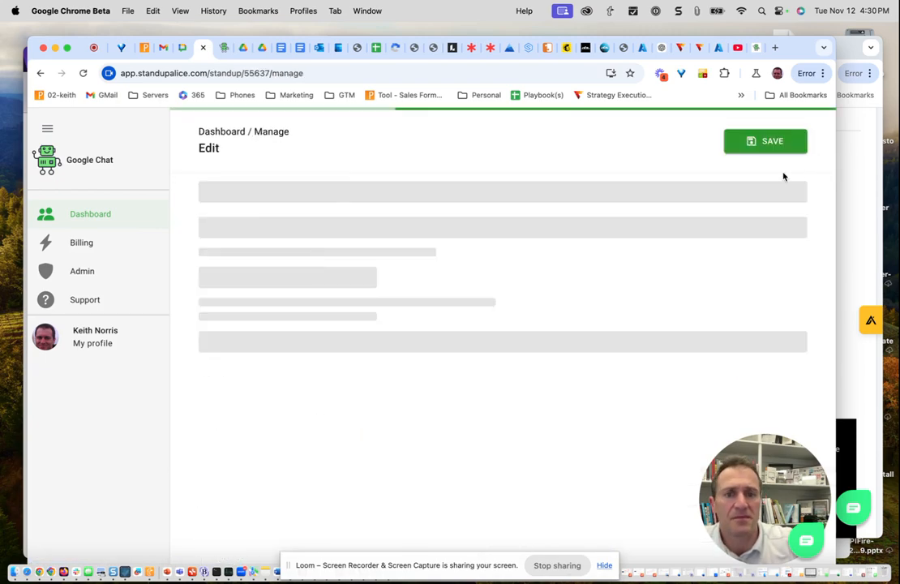
# - Review the standup's advanced options, including empty reports and report format, and save the standup
pyautogui.click(734, 216)
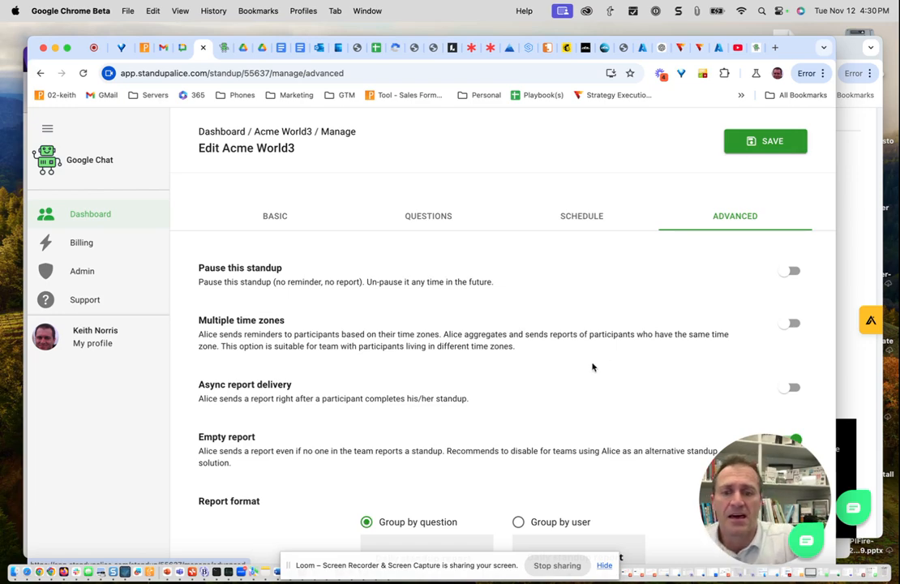
pyautogui.scroll(-1, 580, 368)
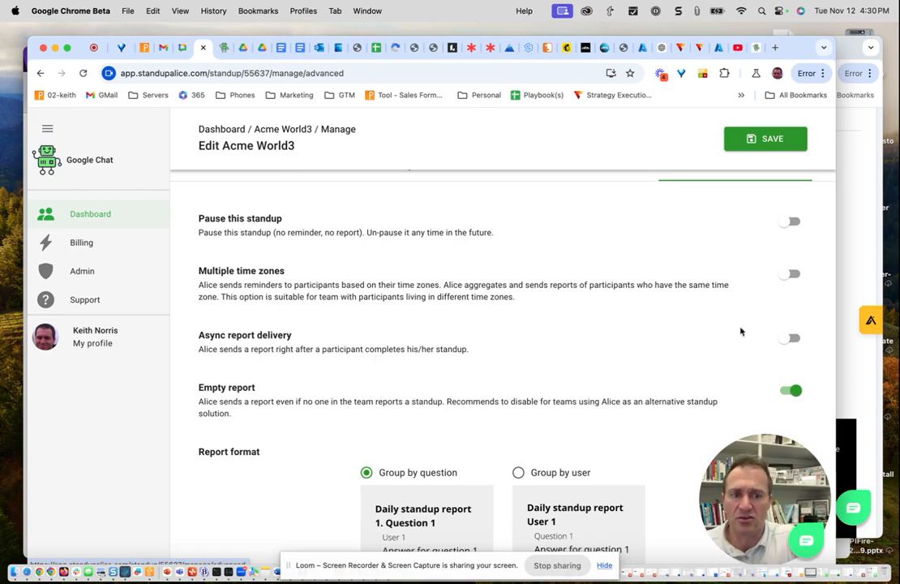
pyautogui.scroll(-3, 512, 373)
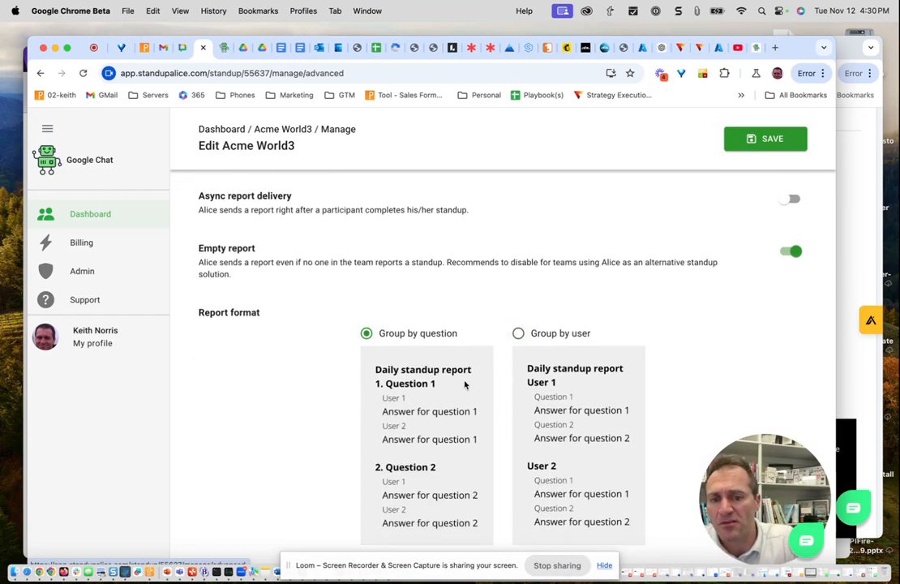
pyautogui.scroll(-1, 466, 384)
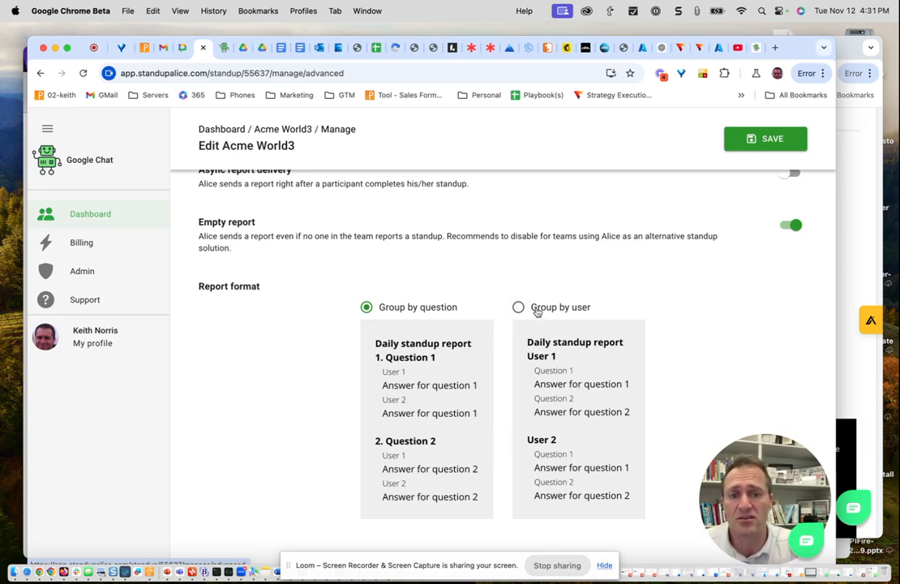
pyautogui.scroll(-1, 535, 308)
pyautogui.scroll(2, 572, 345)
pyautogui.scroll(3, 574, 344)
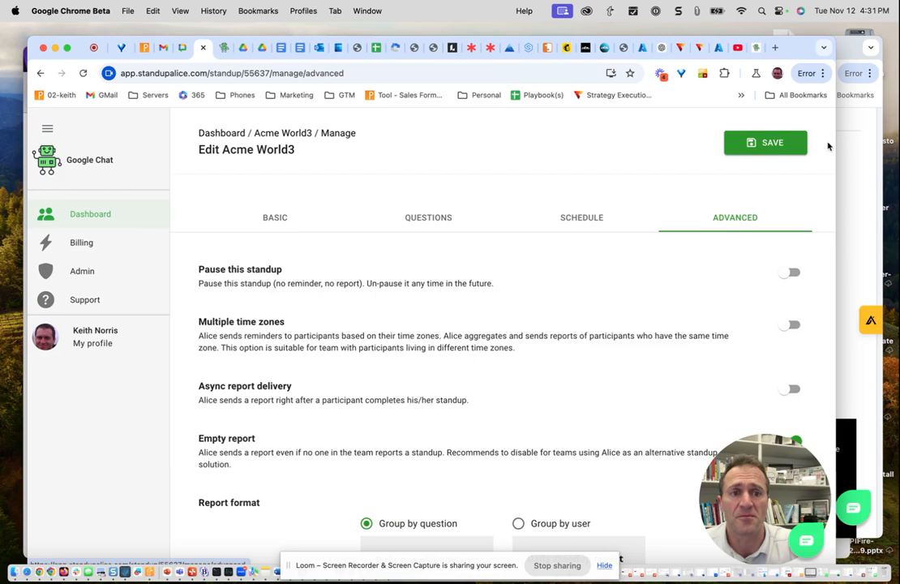
pyautogui.click(770, 141)
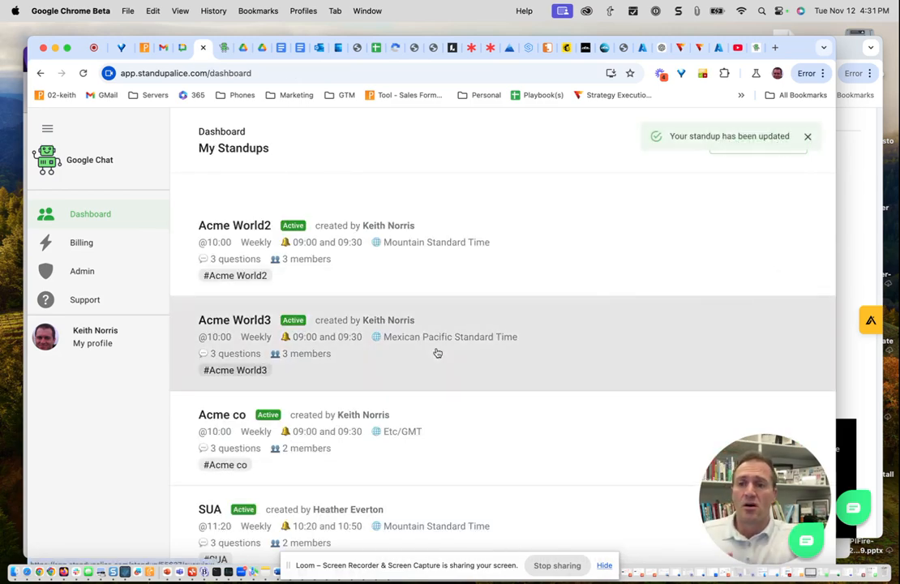
# - Switch back to Google Chat and open the direct message with Standup Alice
pyautogui.click(185, 48)
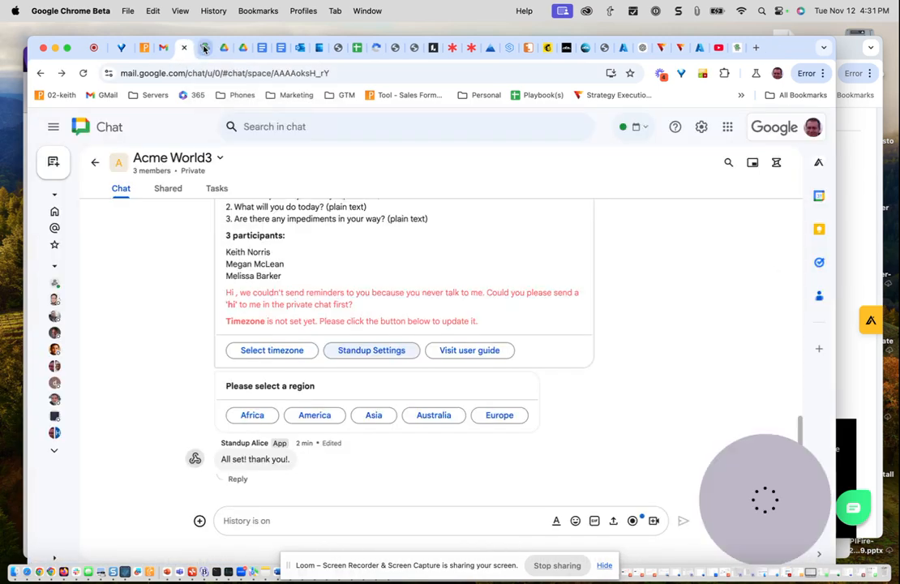
pyautogui.click(94, 164)
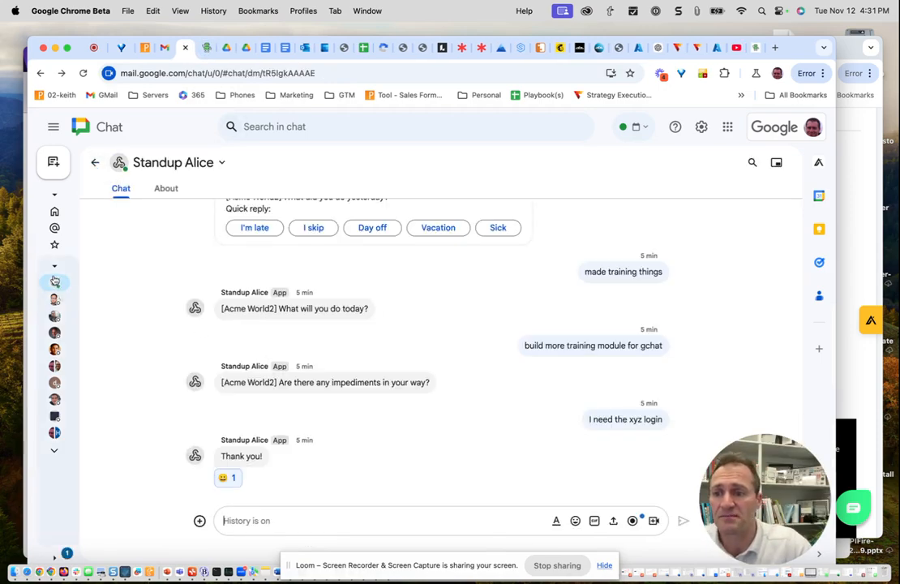
# - Send "hi" to Standup Alice and answer the Acme World3 standup with "work on training video", "more videos" and "I need the login for xyz system"
pyautogui.moveTo(55, 267)
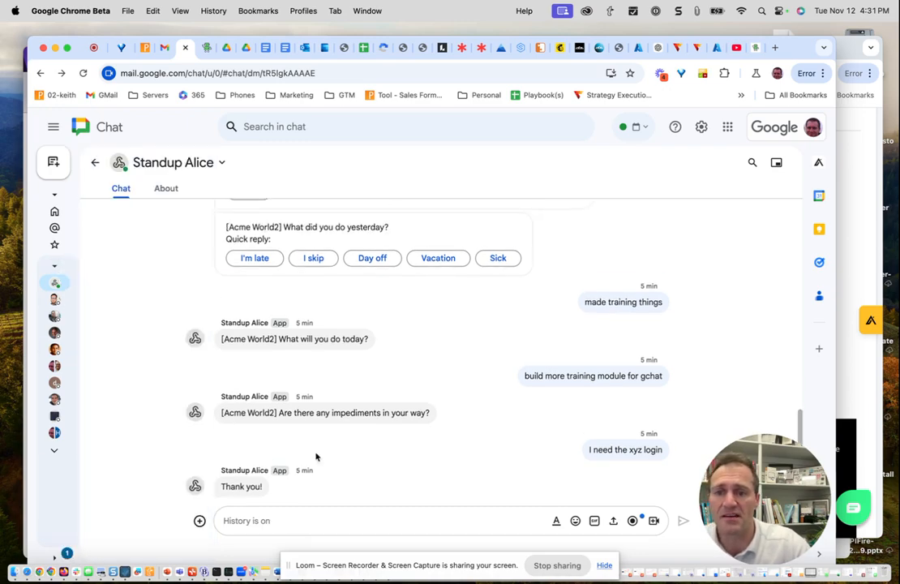
pyautogui.click(240, 522)
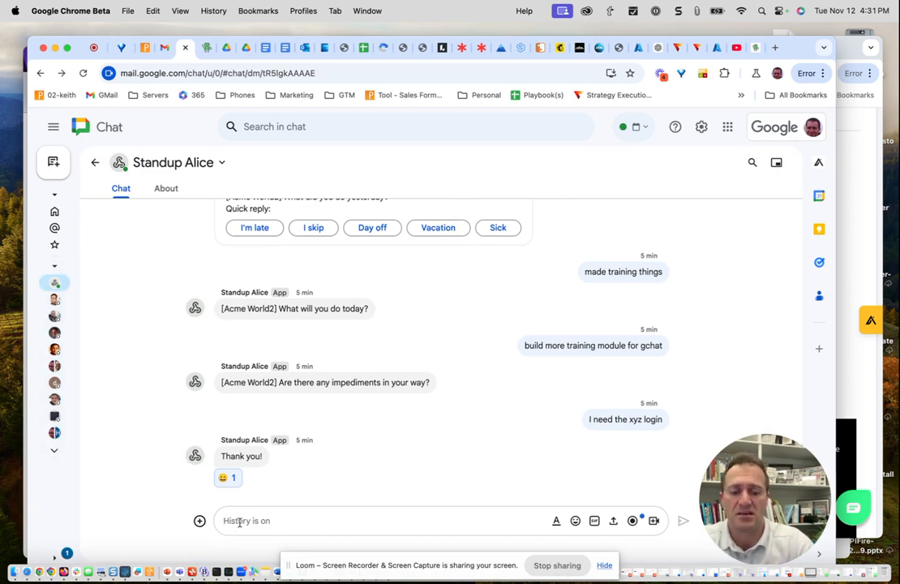
pyautogui.write('ht')
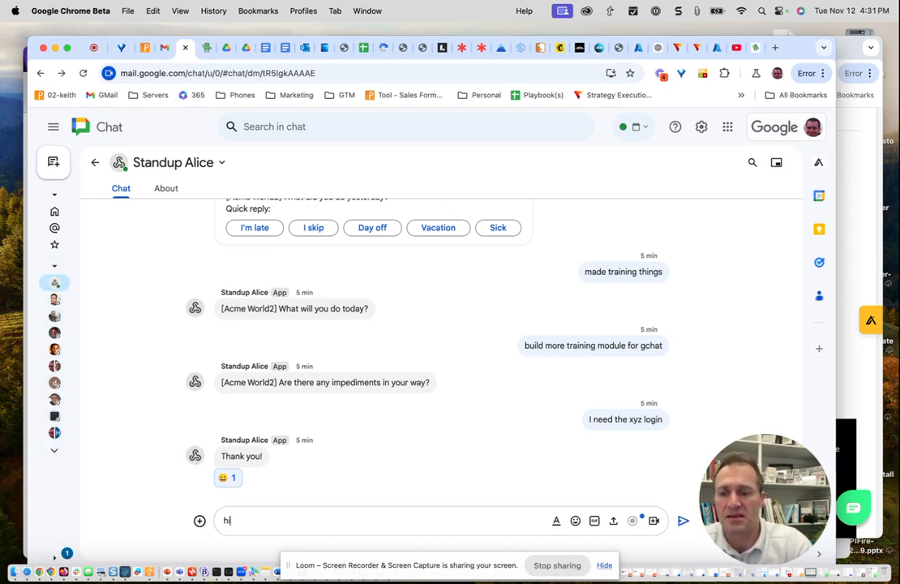
pyautogui.press('Return')
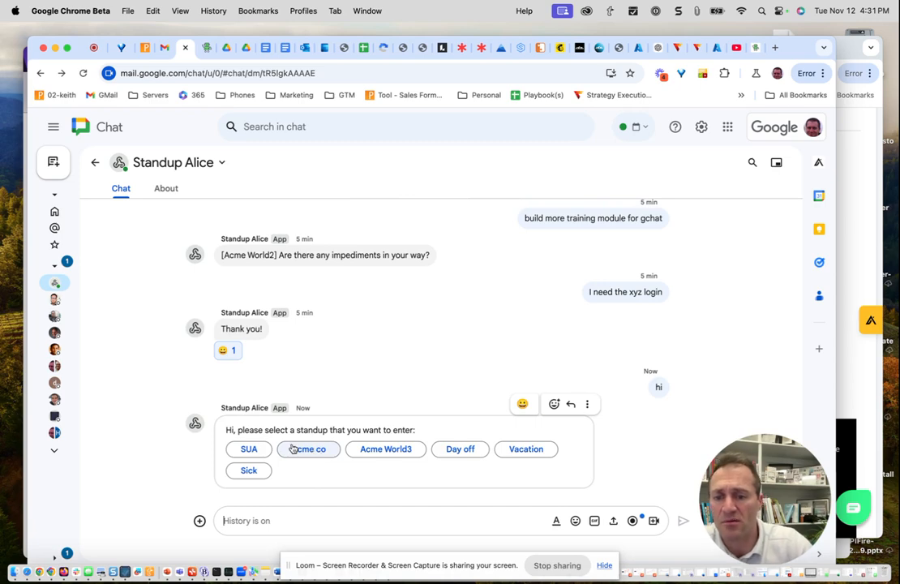
pyautogui.click(393, 452)
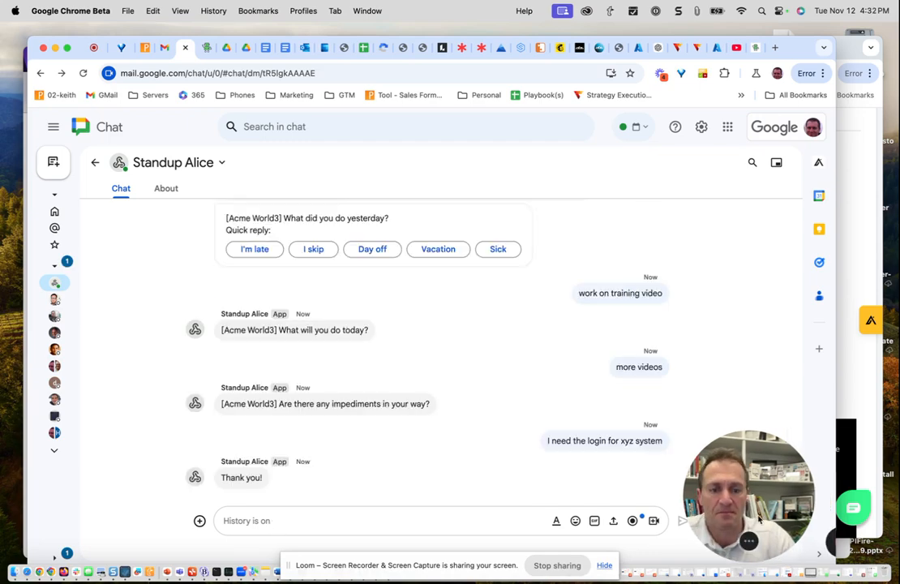
# - Open the Acme World3 space from the full list of spaces and review the members' standup reports posted there
pyautogui.click(55, 451)
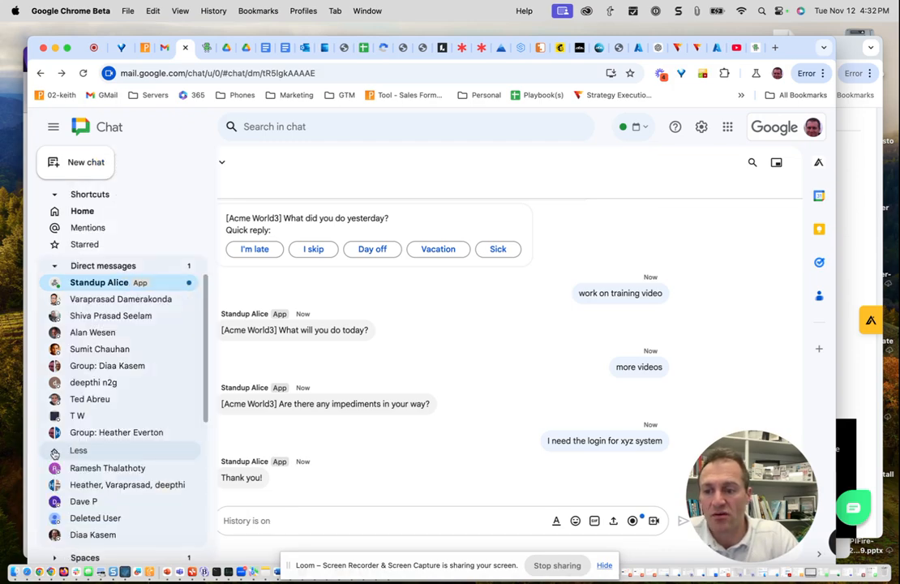
pyautogui.scroll(-5, 94, 436)
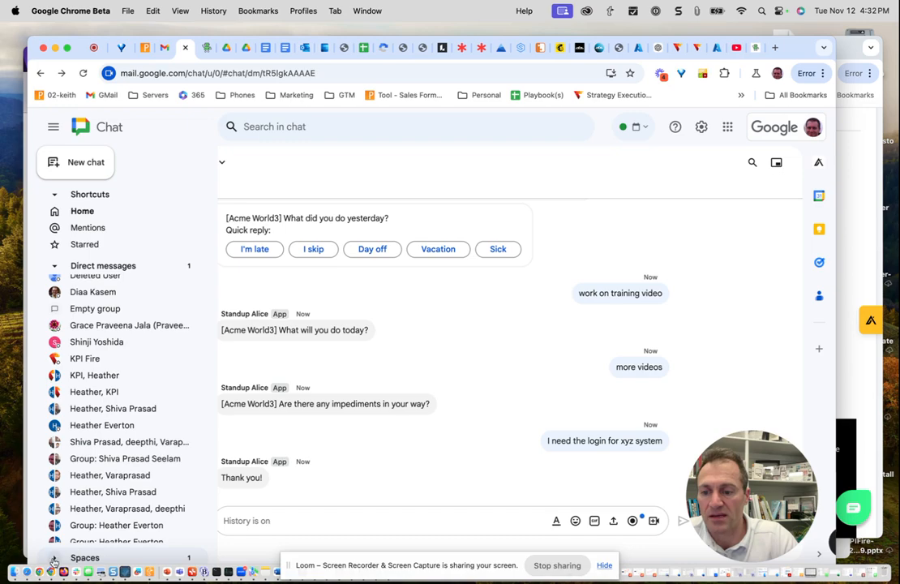
pyautogui.click(53, 559)
pyautogui.click(98, 443)
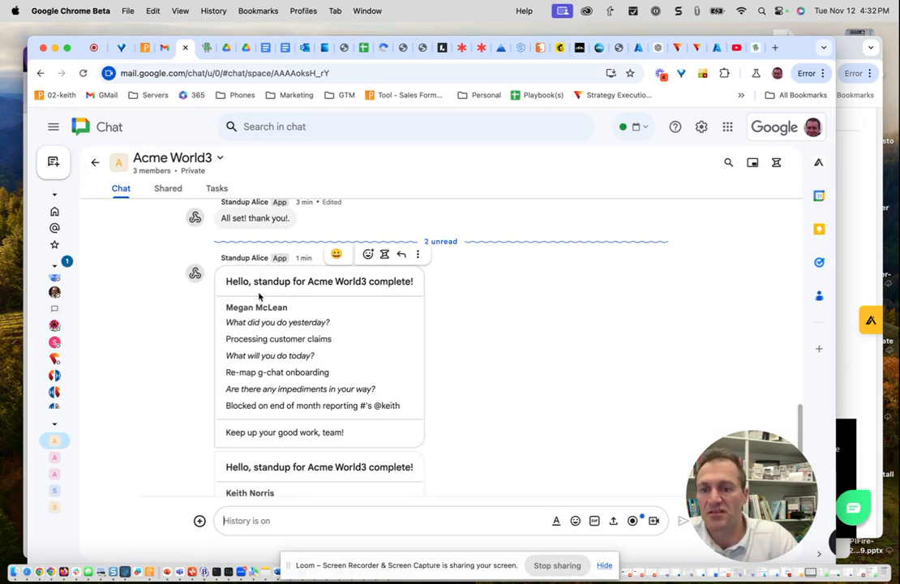
pyautogui.scroll(-1, 249, 295)
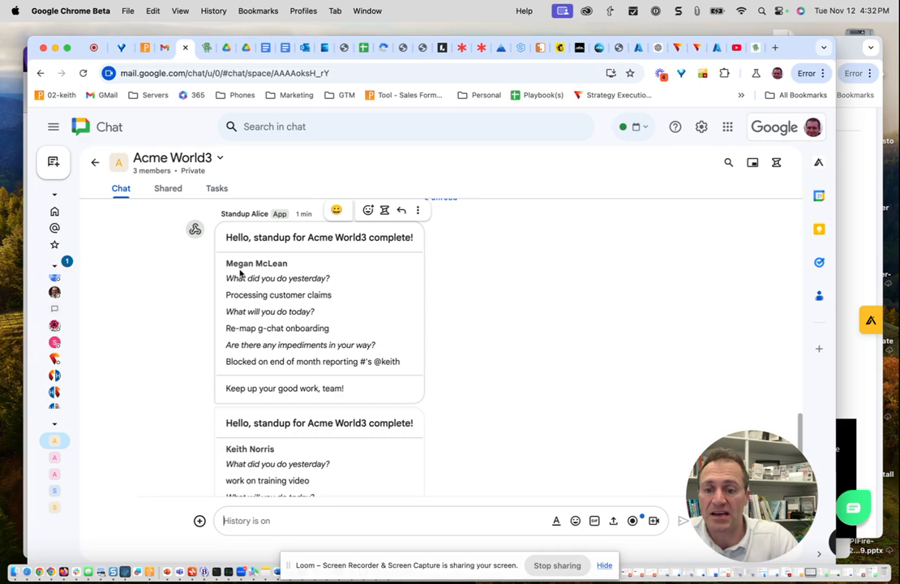
pyautogui.scroll(-3, 240, 273)
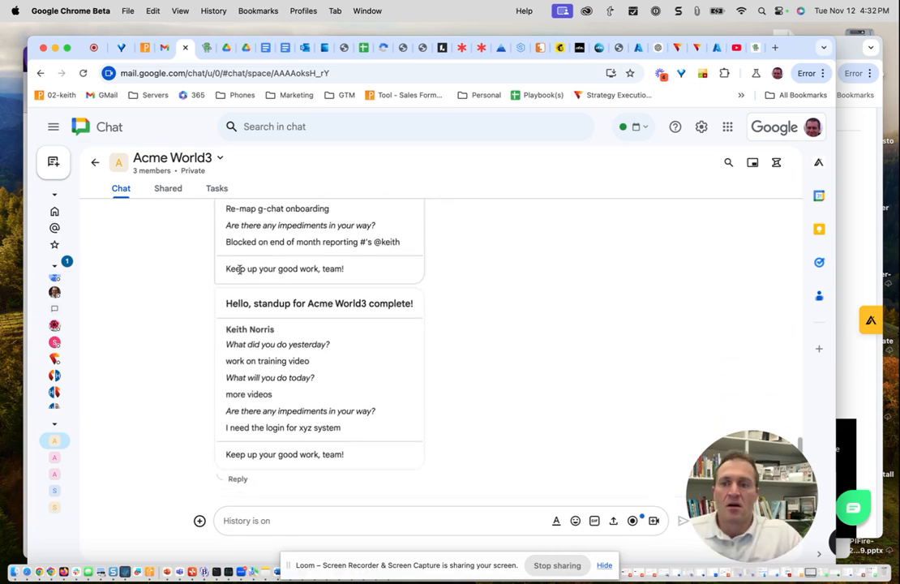